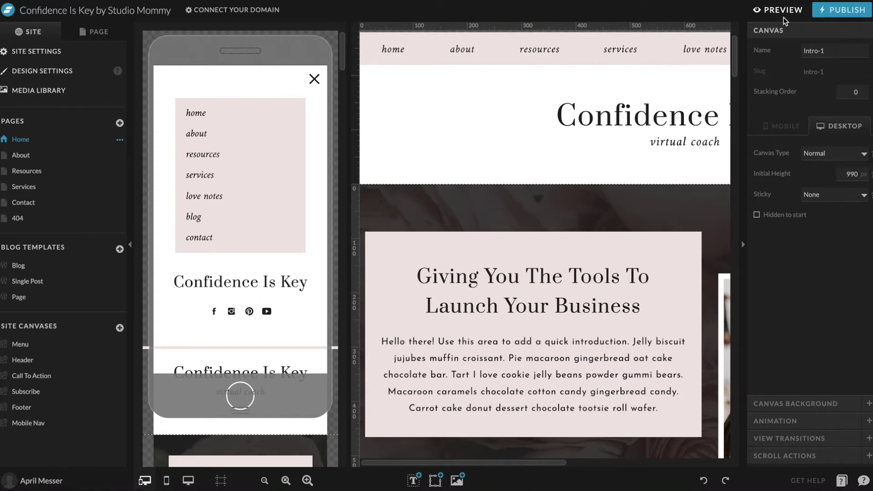
- Show only the desktop layout and zoom out twice to see the full page width
scroll(637, 111, "right", 5)
scroll(637, 111, "right", 2)
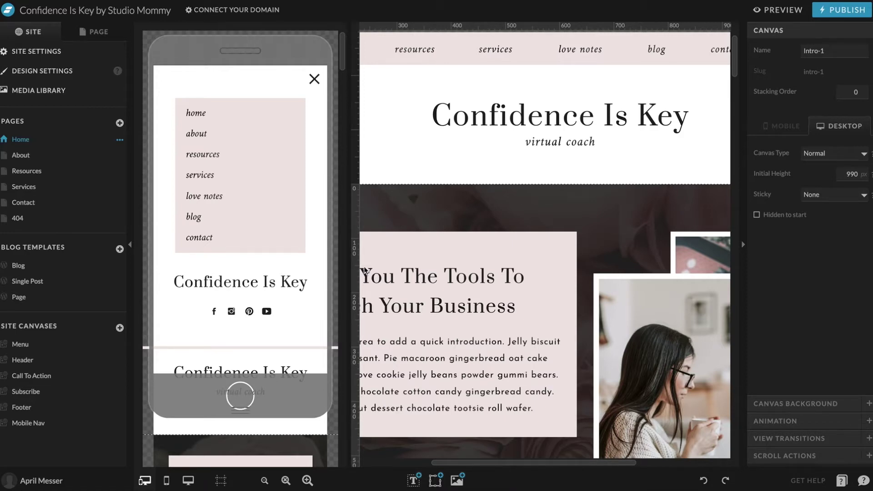
left_click(188, 481)
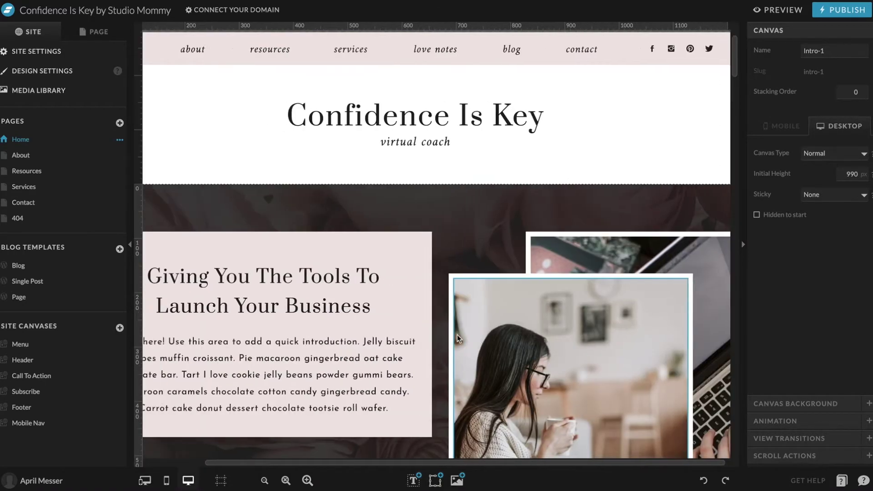
mouse_move(559, 81)
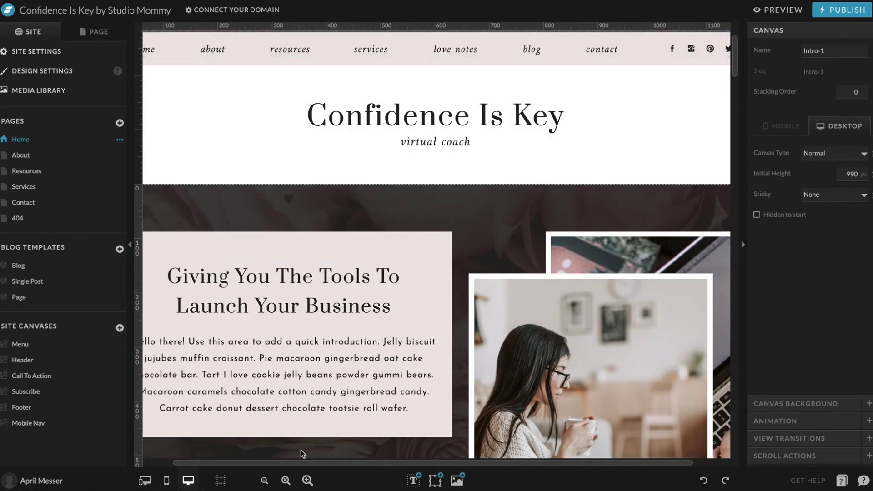
left_click(264, 481)
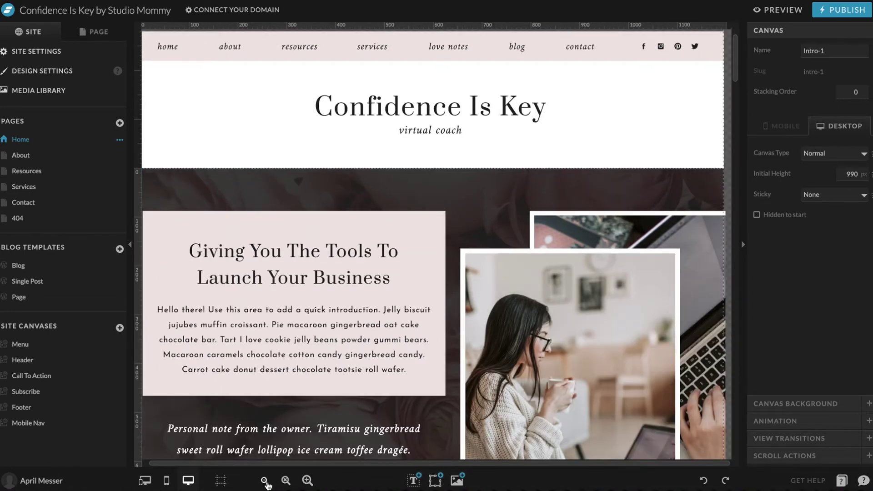
left_click(264, 480)
scroll(314, 228, "up", 1)
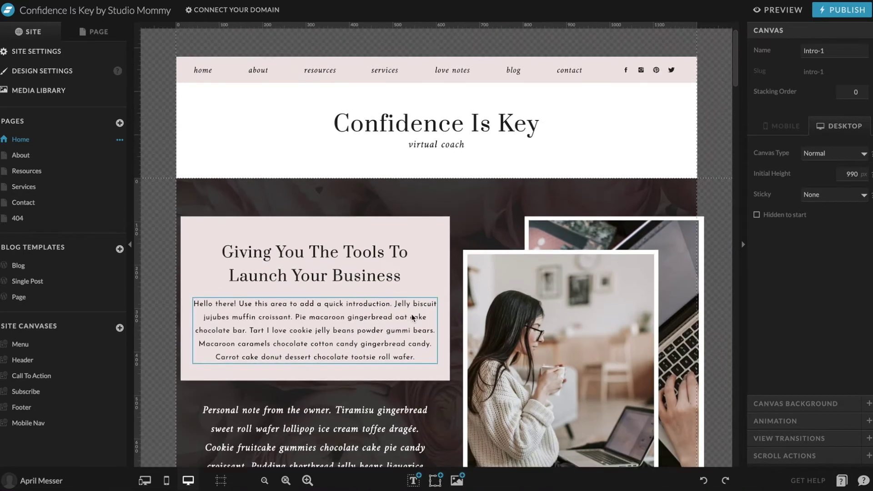
mouse_move(570, 113)
- Open the Menu site canvas for editing and select the resources, about and services items
left_click(560, 64)
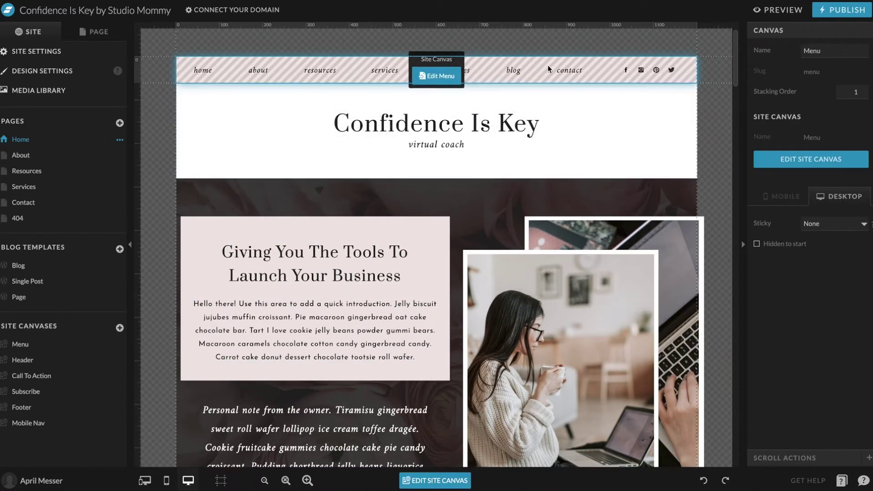
left_click(450, 75)
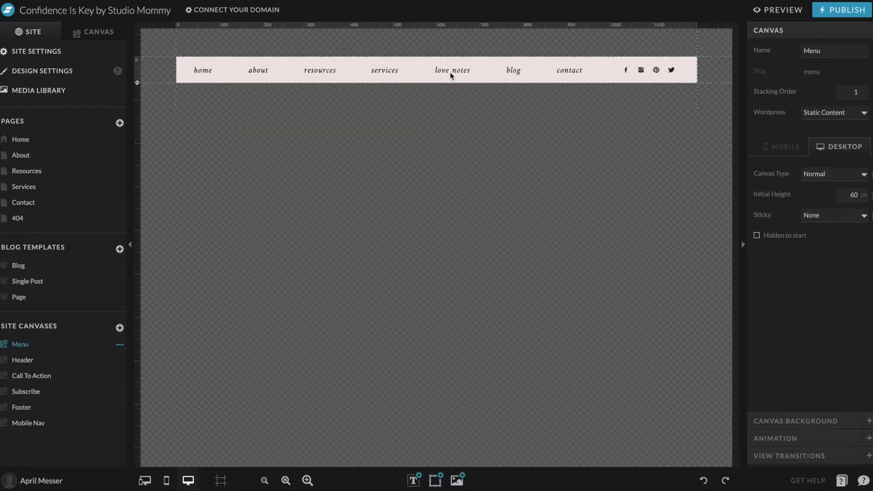
left_click(331, 74)
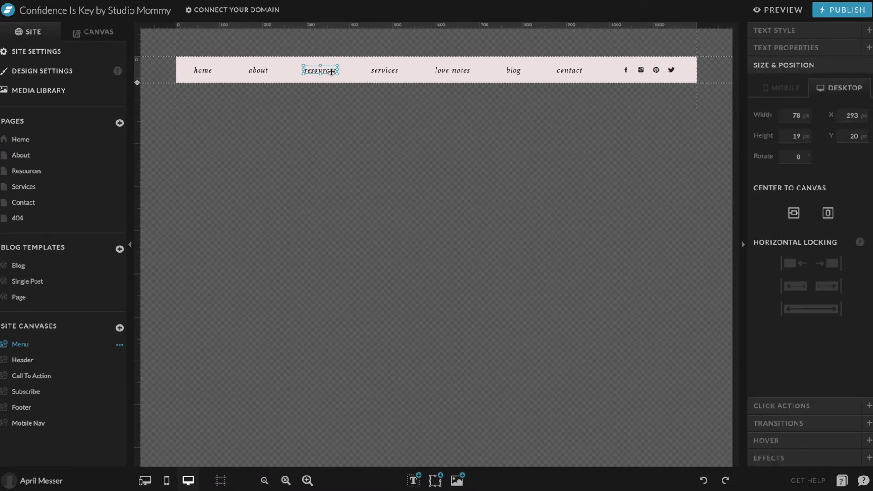
left_click(262, 70)
left_click(386, 70)
- Rename the services item to 'book now' and widen its box to 85 px so it stays on one line
double_click(383, 71)
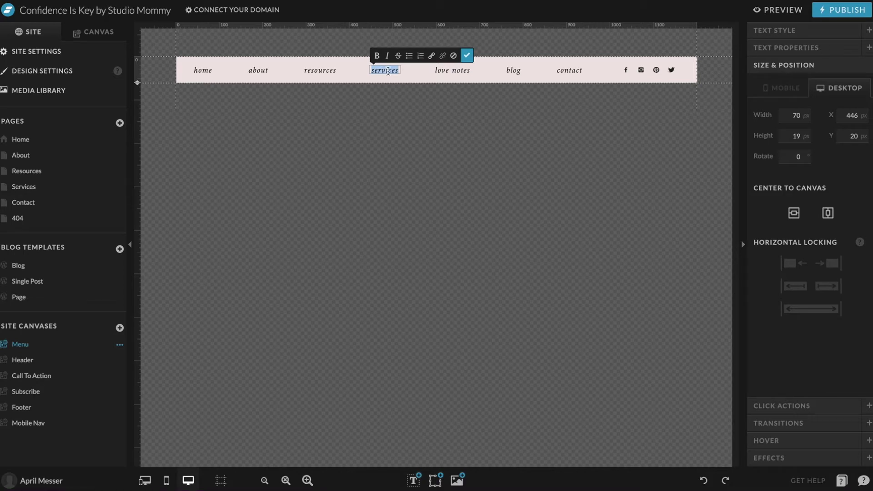
type("book now")
left_click(469, 58)
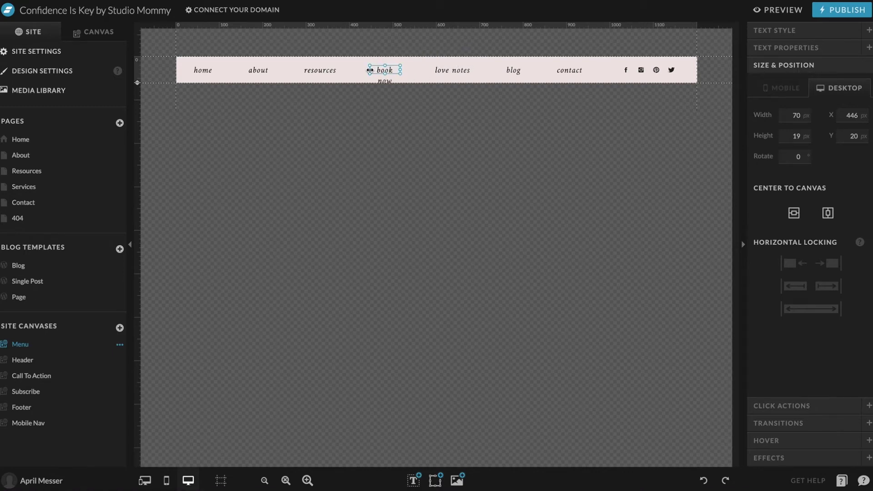
left_click_drag(369, 70, 364, 71)
left_click(413, 70)
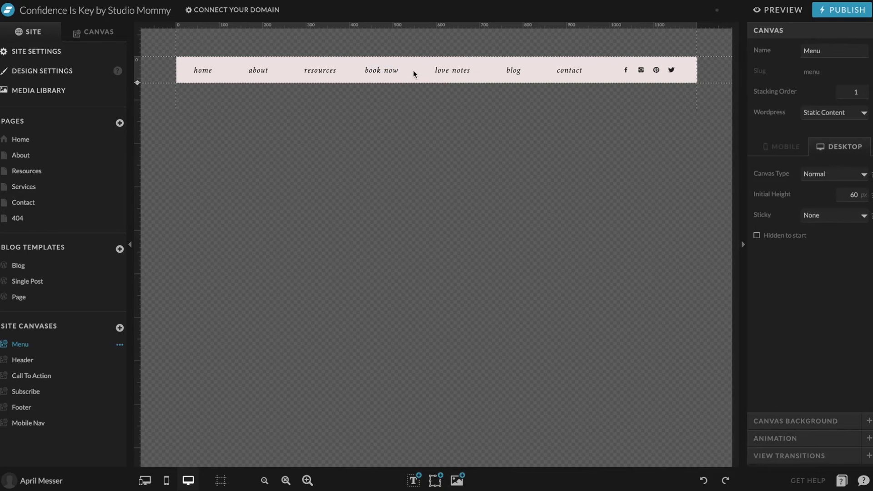
- Nudge the book now item 40 px right, moving its X from 431 to 471
left_click(378, 70)
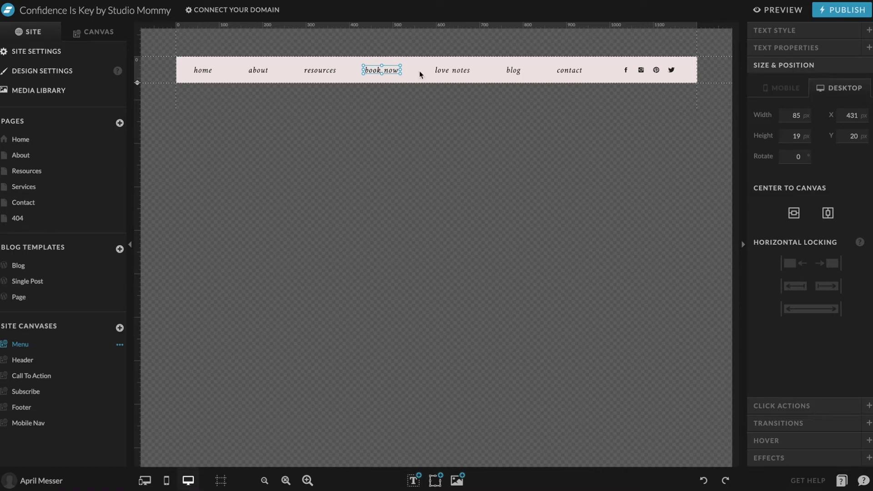
left_click(435, 78)
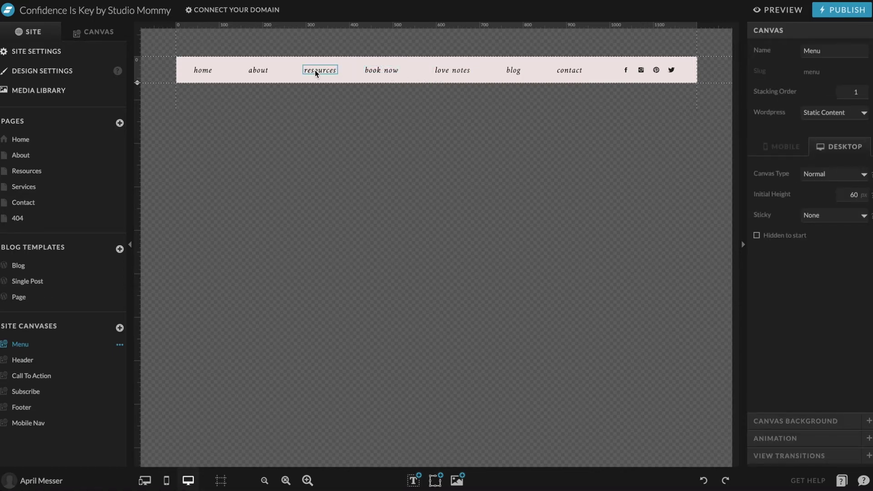
left_click(394, 71)
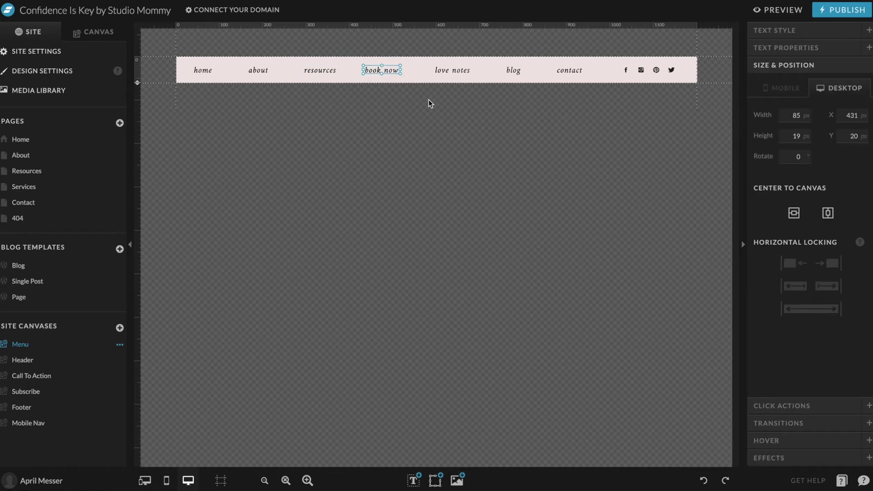
key("shift+Right")
key("shift+Right")
key("shift+Right")
key("shift+Right")
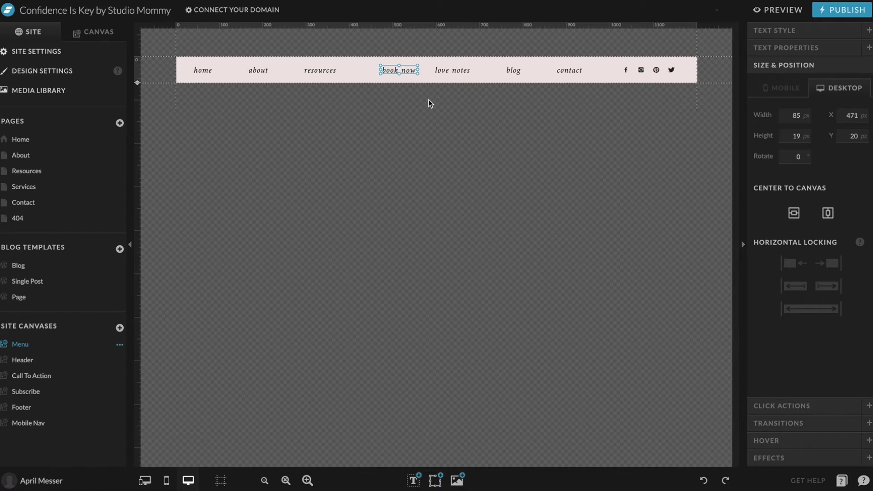
left_click(484, 76)
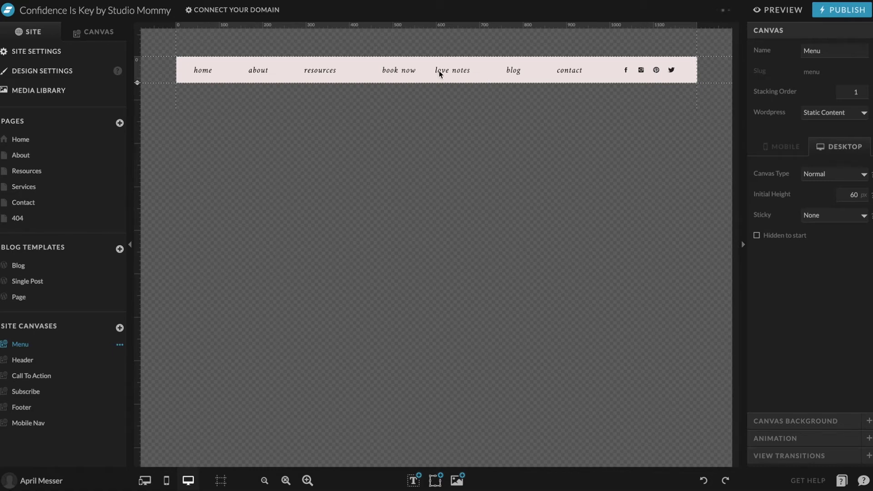
left_click(402, 71)
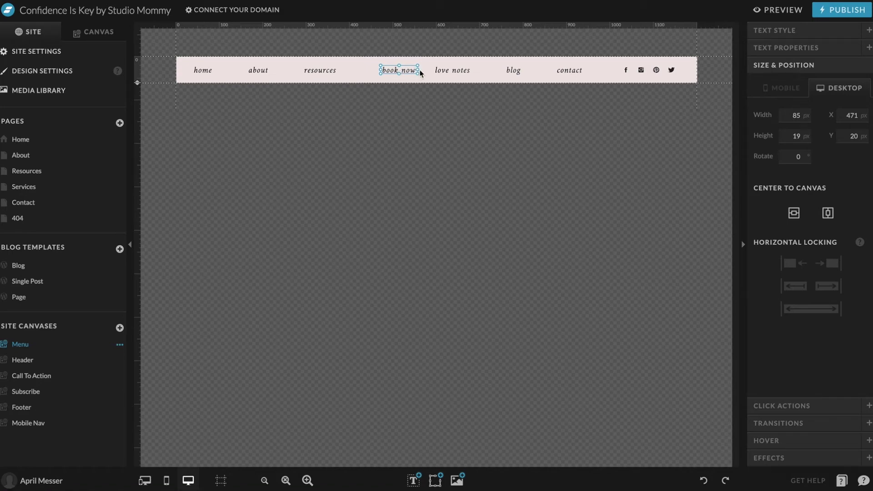
left_click(444, 71)
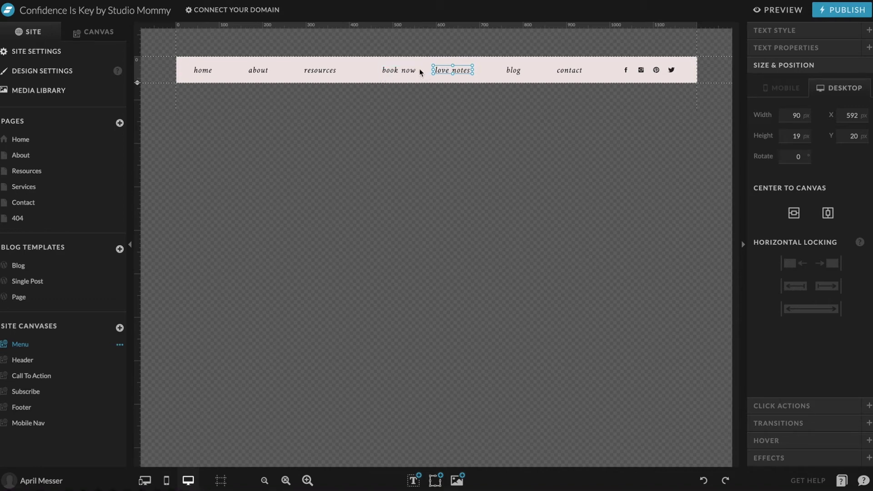
left_click_drag(473, 69, 493, 69)
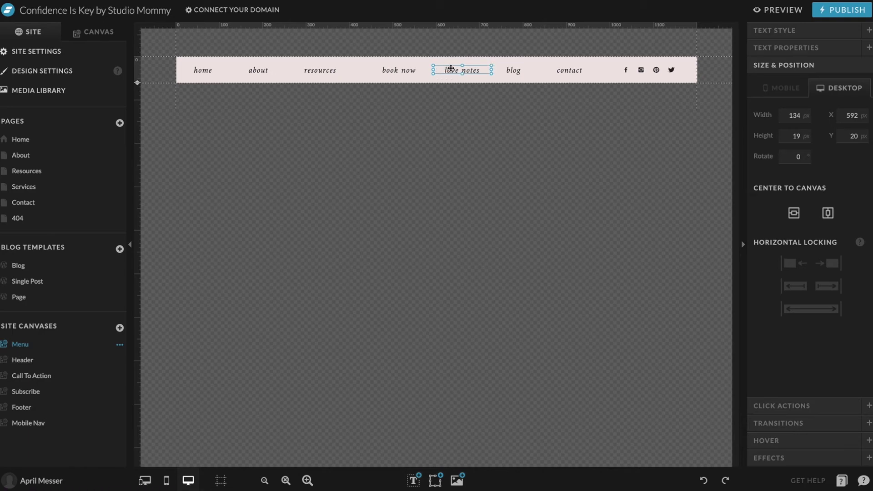
left_click_drag(492, 70, 472, 72)
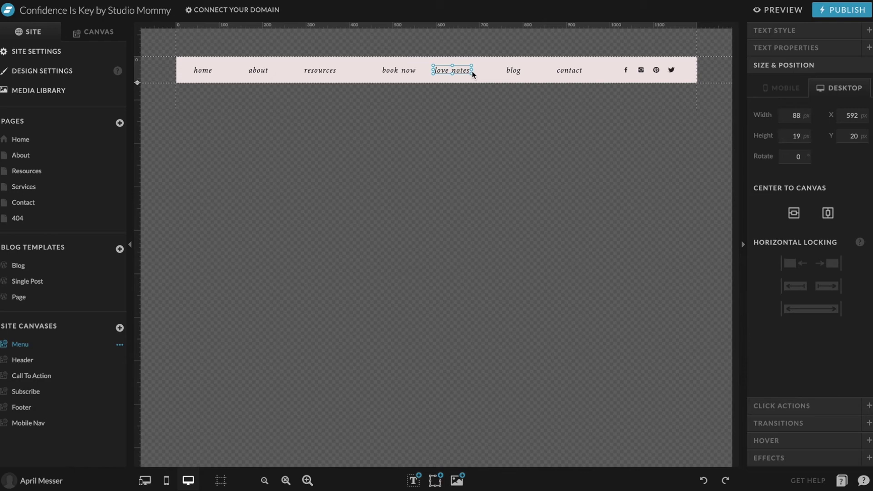
left_click(489, 77)
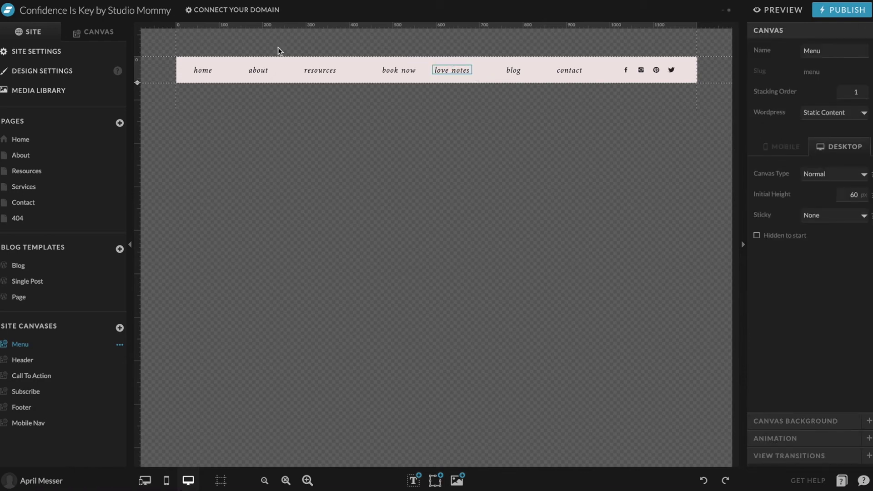
left_click_drag(187, 64, 580, 81)
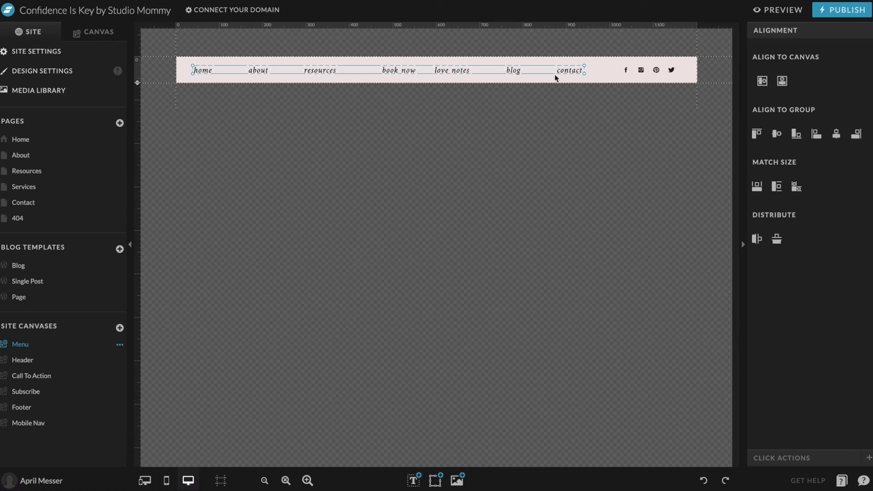
- Distribute the home-through-contact menu items evenly horizontally, then reselect book now
left_click(756, 238)
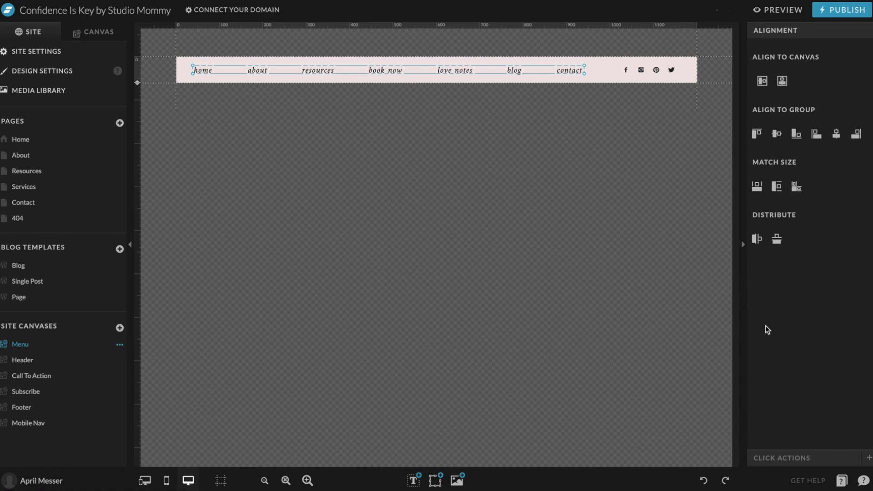
left_click(605, 81)
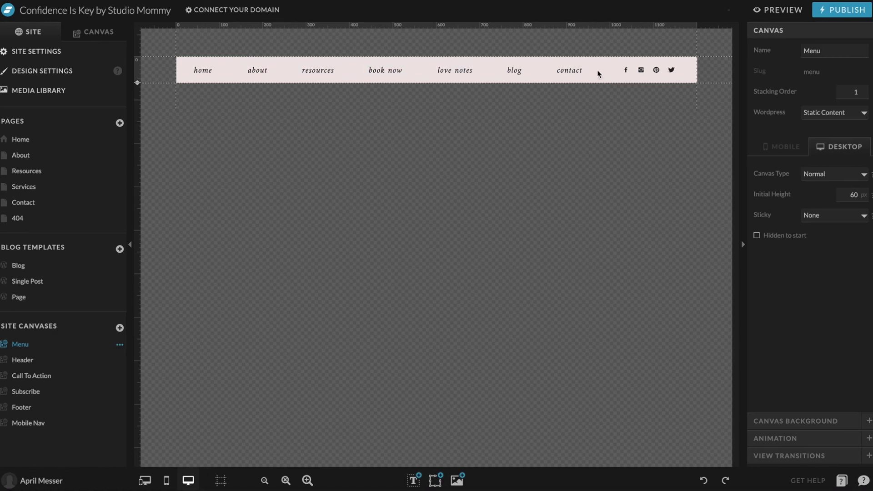
left_click(387, 72)
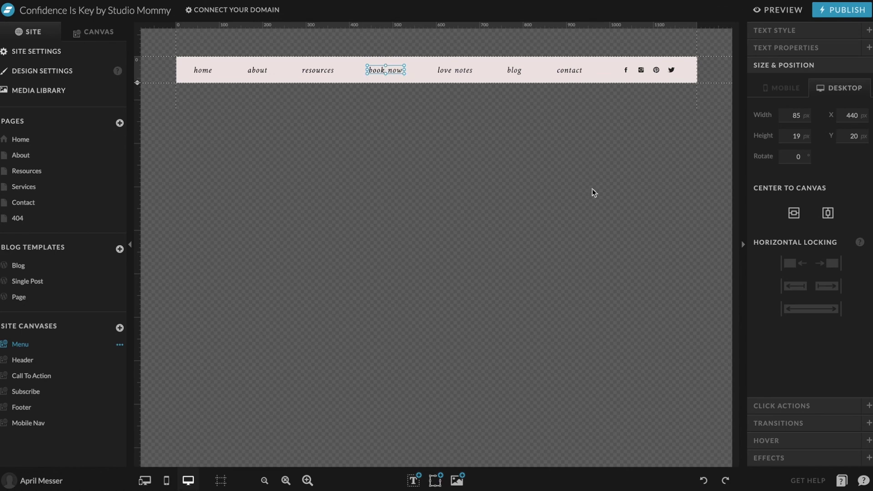
- Change the book now click action's link type from the Services page to URL
left_click(782, 406)
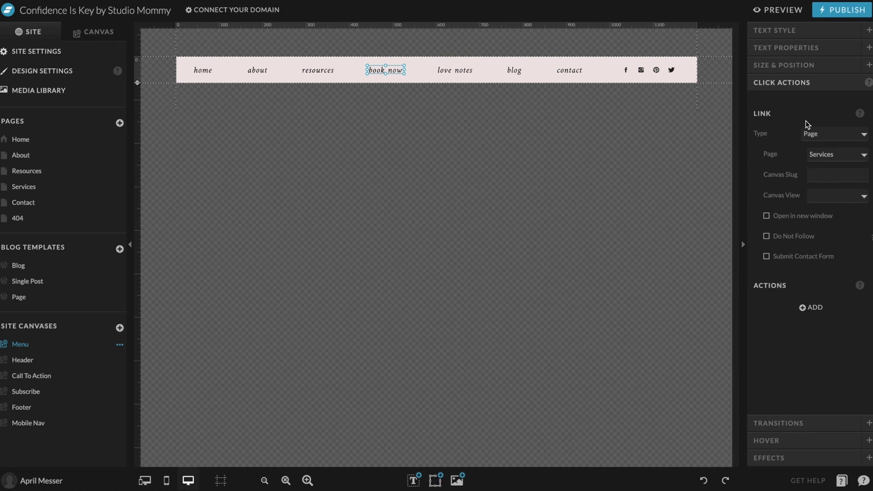
left_click(821, 156)
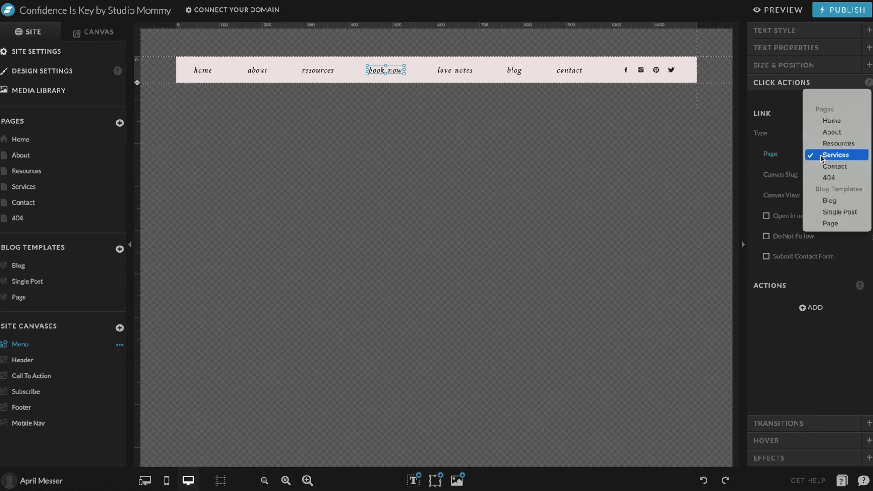
left_click(784, 129)
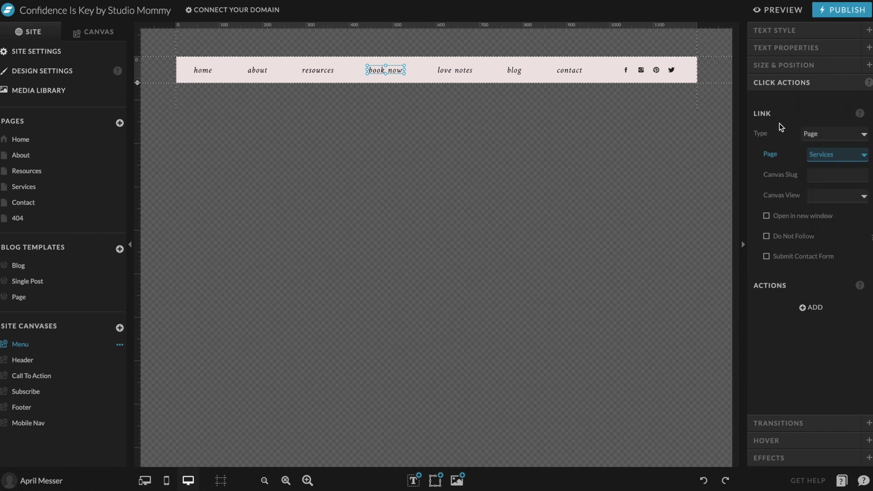
left_click(814, 135)
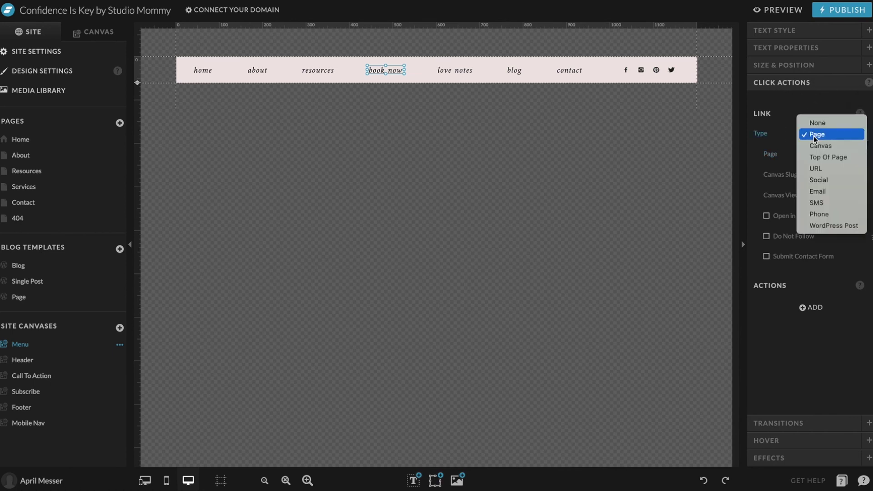
left_click(817, 168)
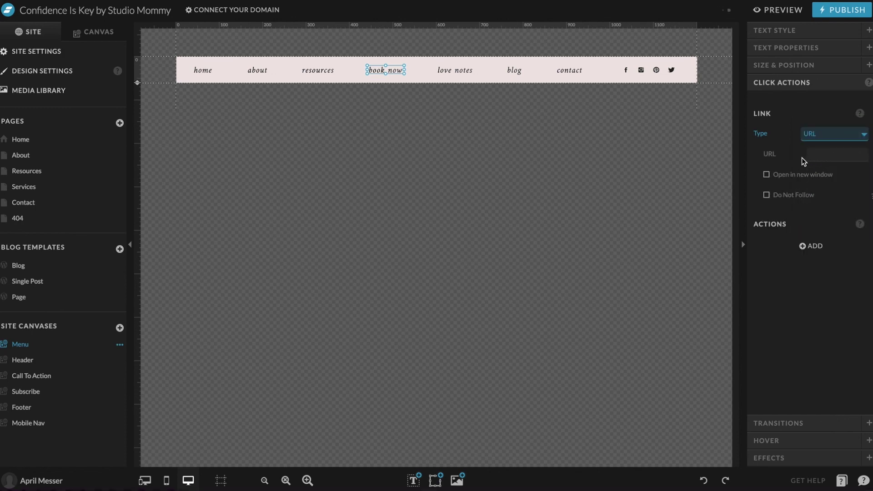